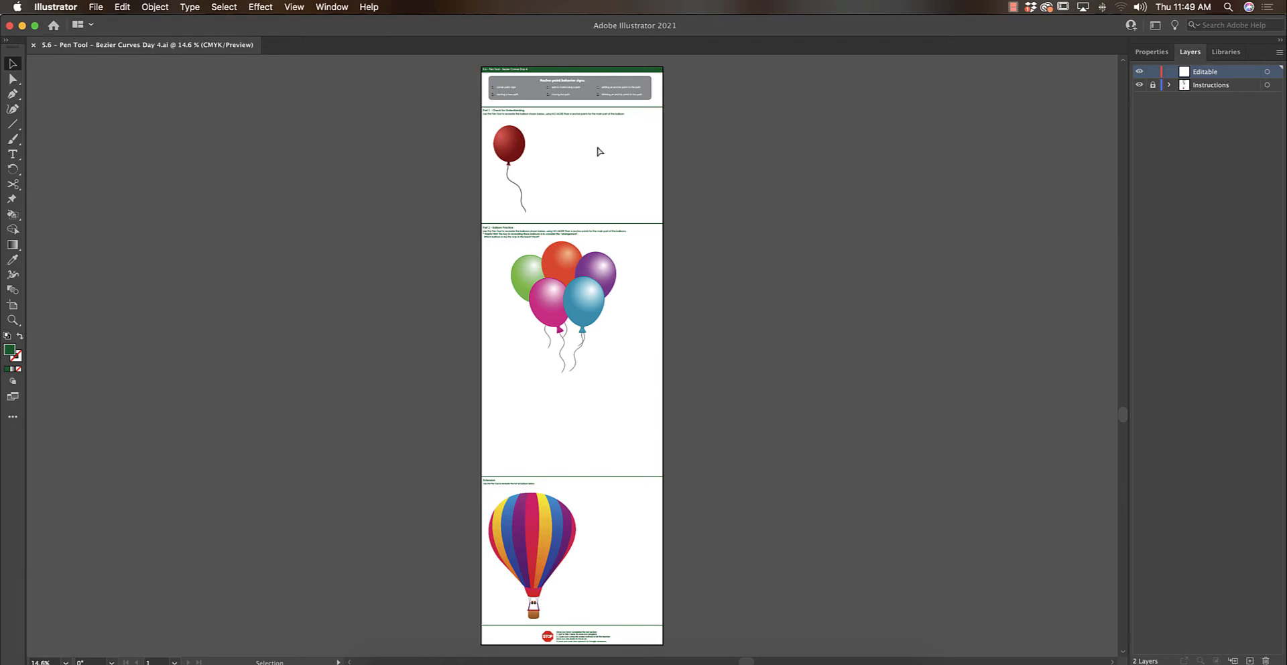
- Set the Pen tool to draw with a green stroke and no fill for tracing the Part 1 red balloon
key(super+equal)
key(super+equal)
key(super+equal)
key(super+equal)
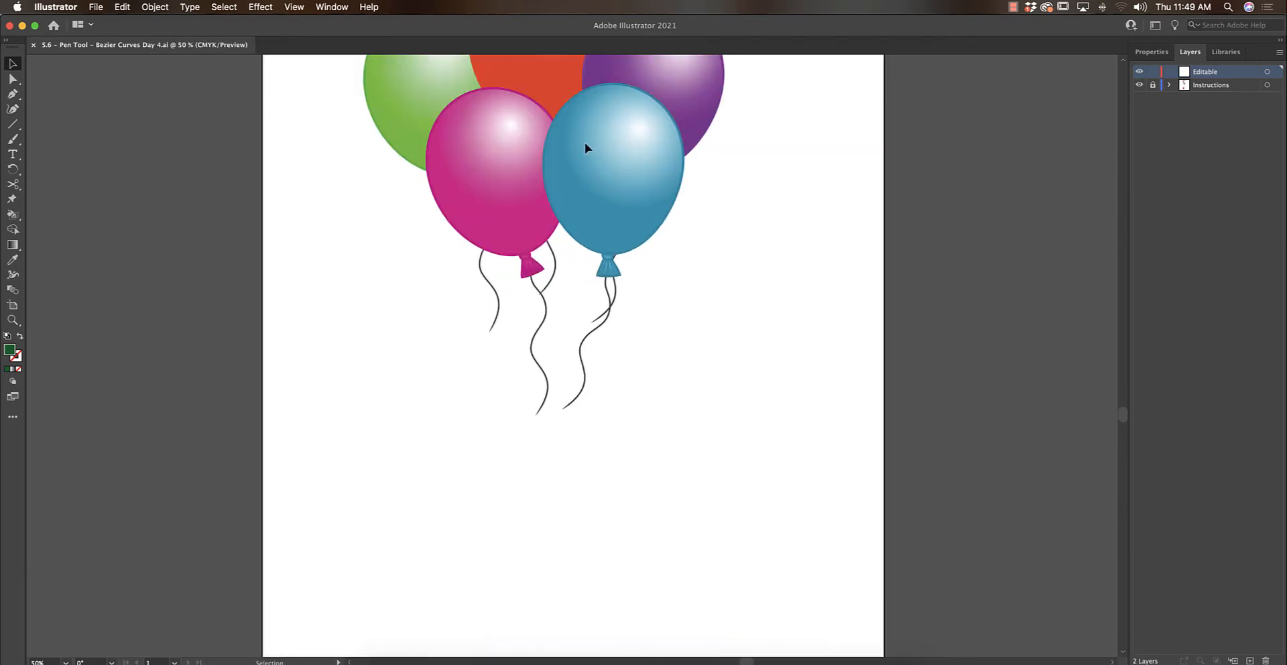
drag(661, 110, 661, 489)
drag(632, 138, 817, 458)
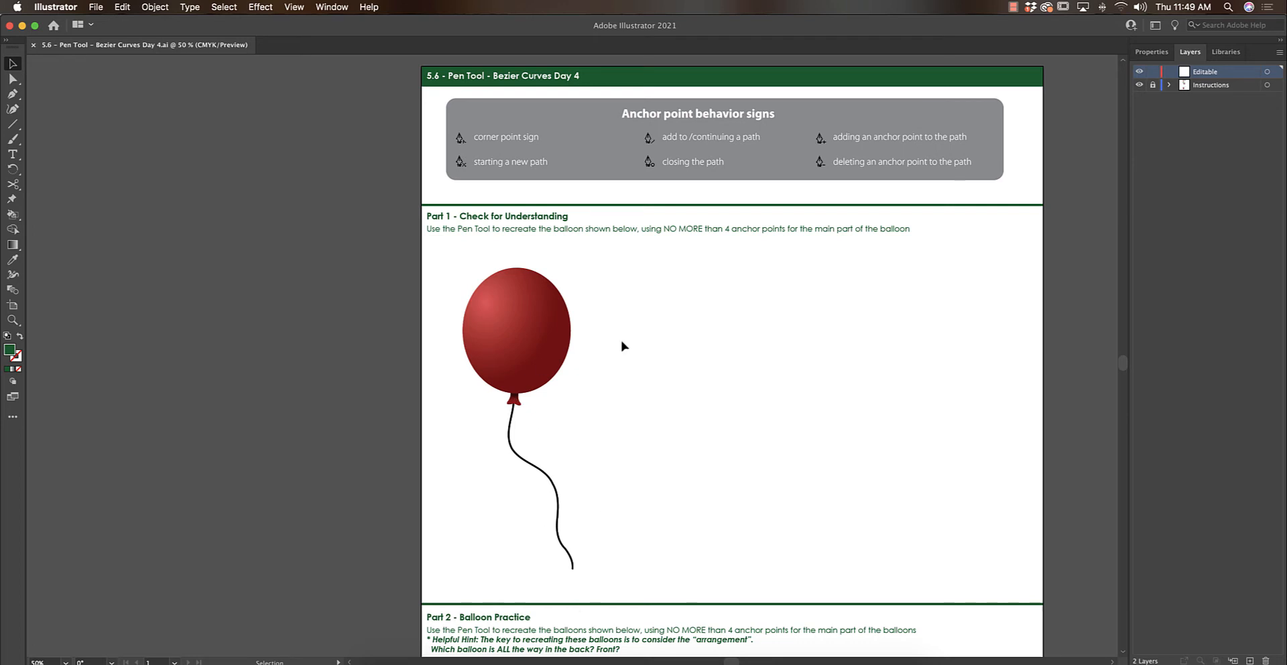
key(super+plus)
key(super+plus)
click(12, 94)
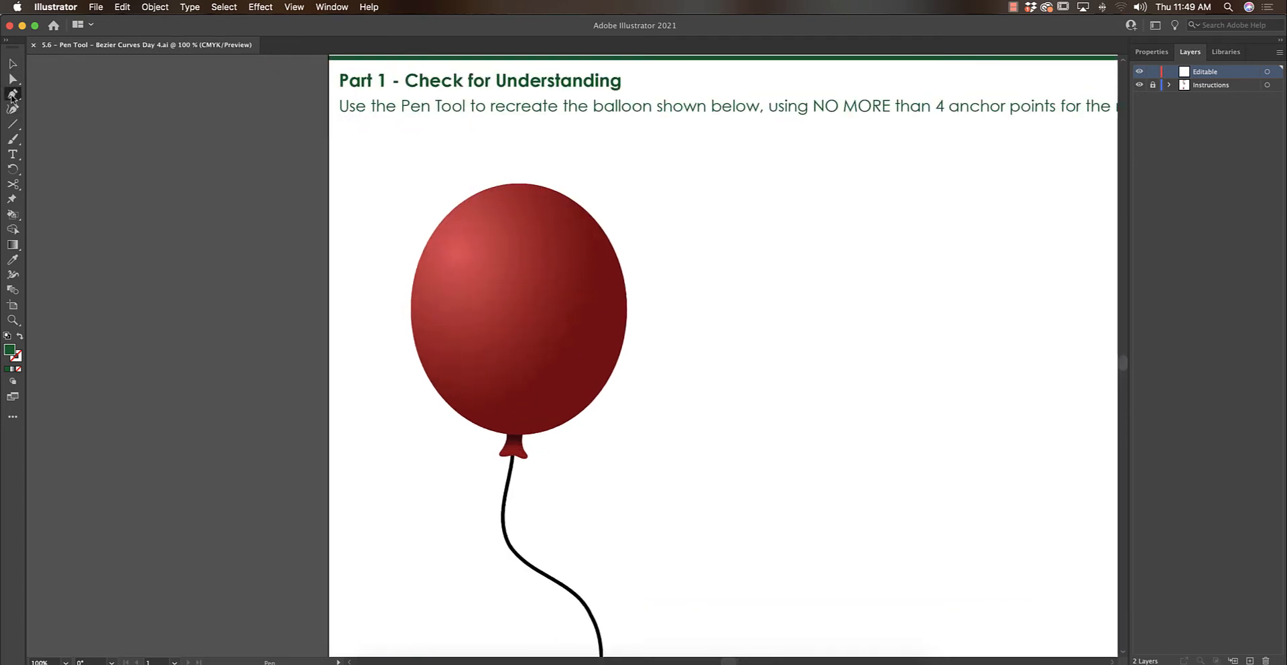
click(20, 336)
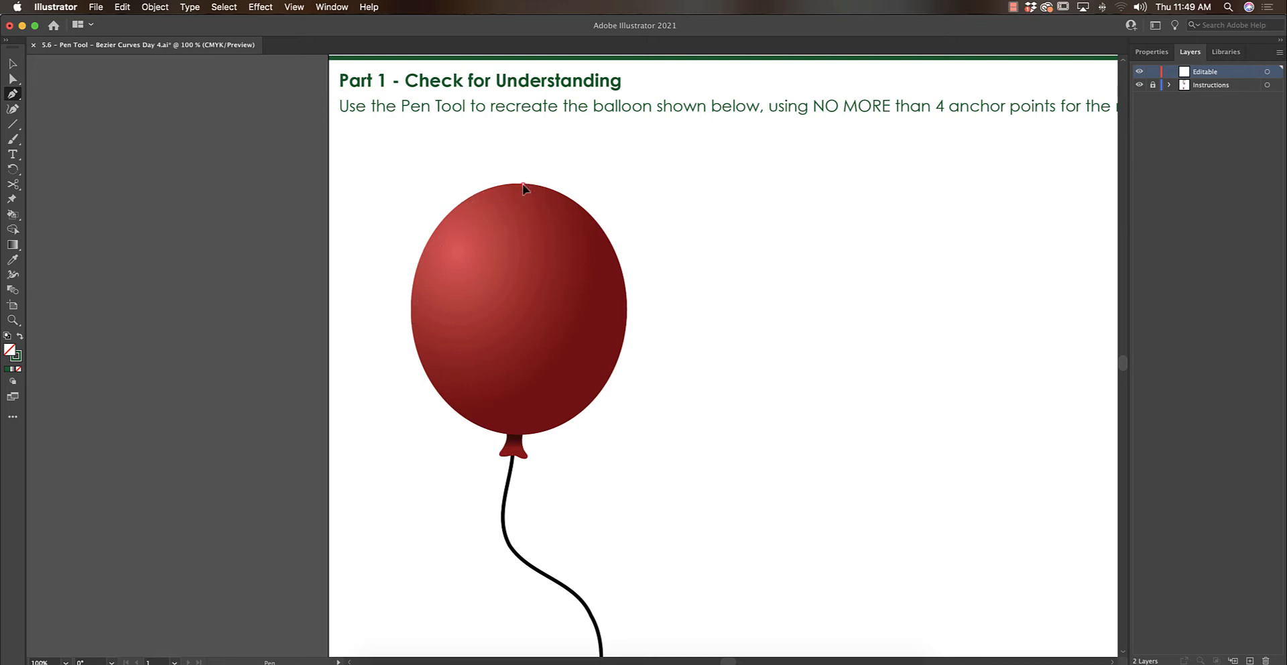
- Trace the red balloon's main body as a closed curved path with four anchor points
drag(542, 188, 579, 193)
drag(589, 193, 596, 190)
drag(624, 339, 609, 412)
mouse_move(609, 416)
mouse_down()
mouse_move(605, 392)
mouse_move(541, 376)
mouse_move(588, 384)
mouse_move(610, 419)
mouse_up()
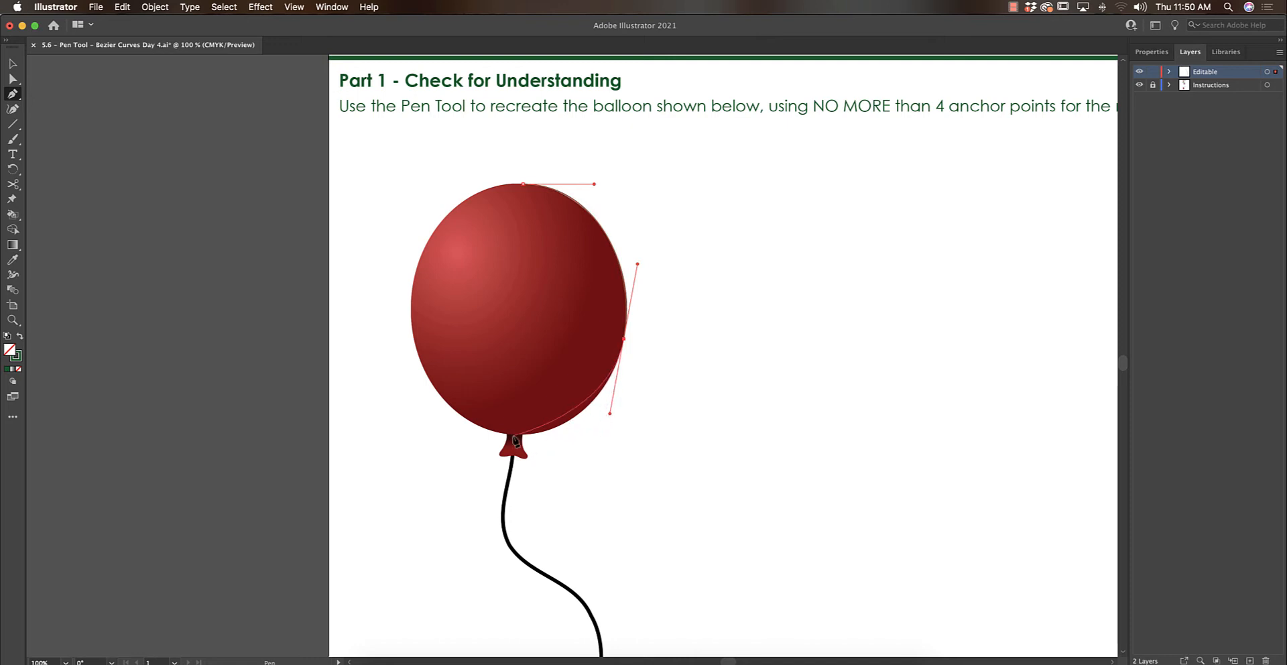
drag(516, 436, 489, 435)
drag(411, 295, 408, 175)
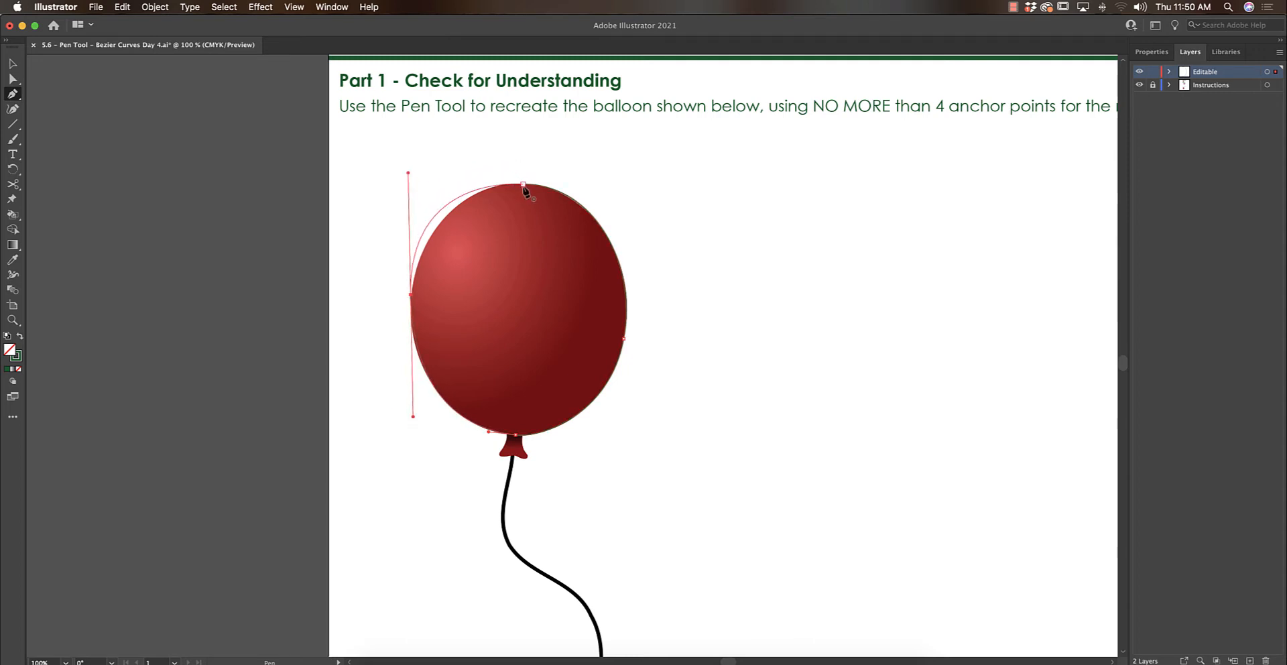
drag(523, 185, 594, 191)
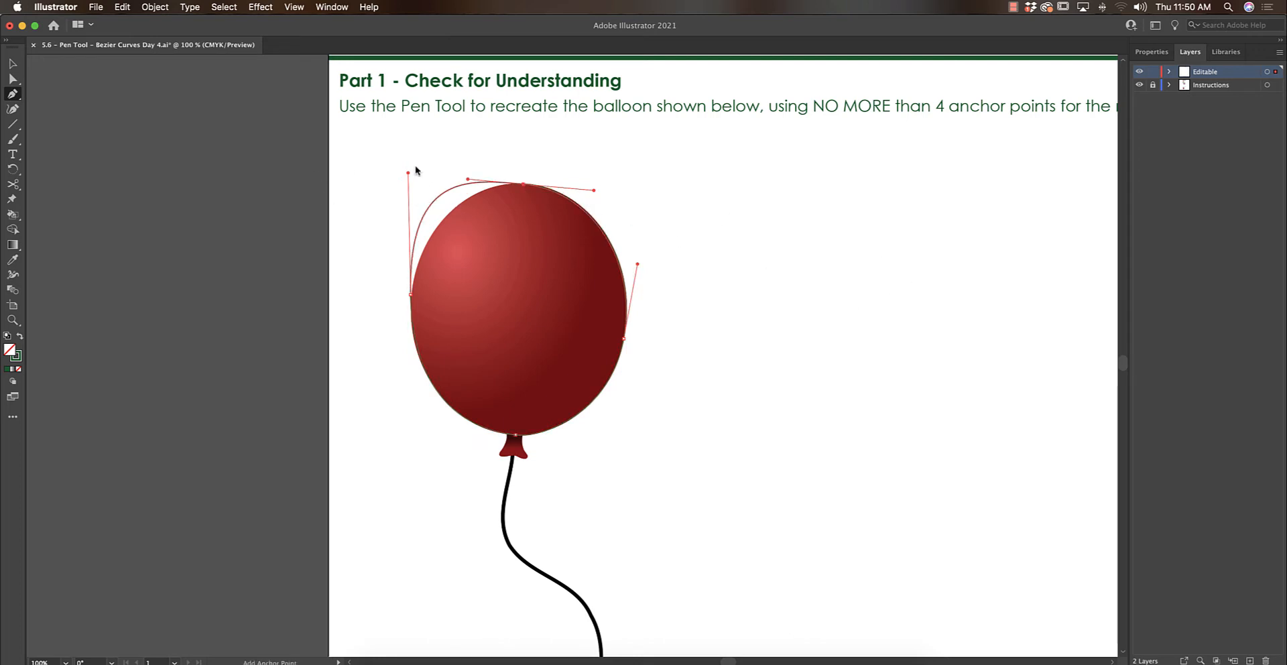
- Refine the balloon outline's left and bottom anchor points and handles to match the red balloon's edge, then deselect it
click(13, 80)
drag(407, 172, 409, 239)
drag(409, 295, 412, 306)
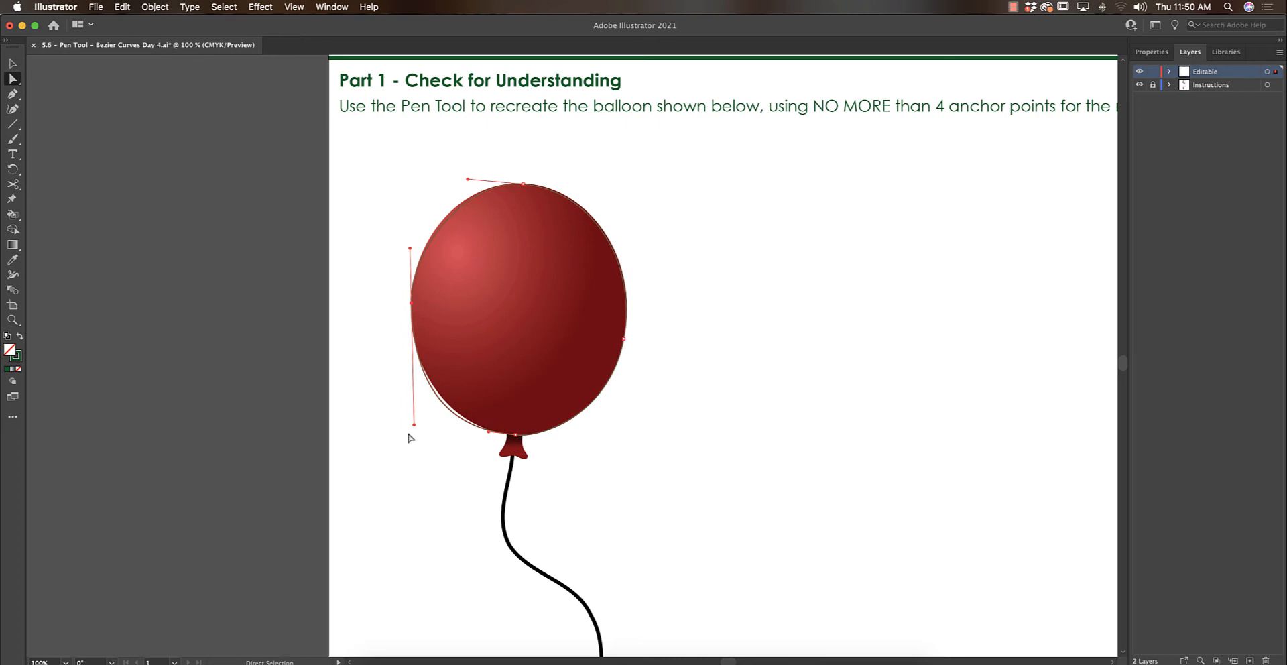
drag(414, 425, 413, 416)
drag(516, 435, 519, 439)
click(636, 452)
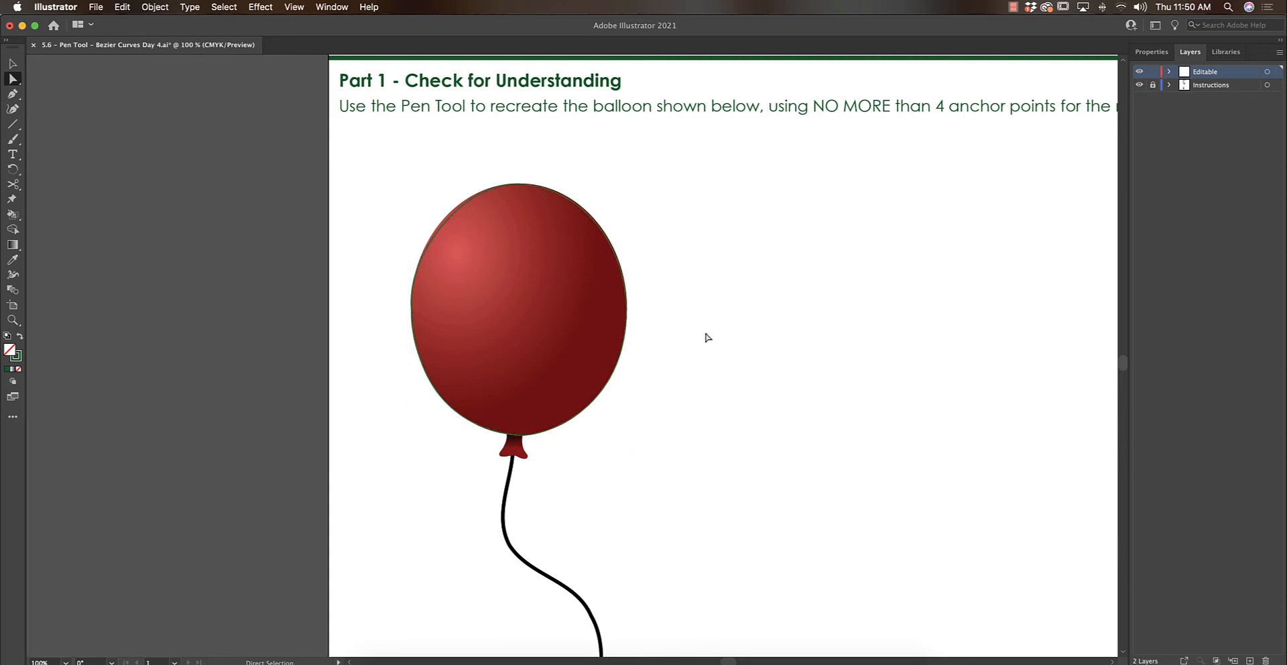
- Start tracing the balloon's knot from its bottom notch around the right lobe, and remove the path's fill
key(v)
key(super+equal)
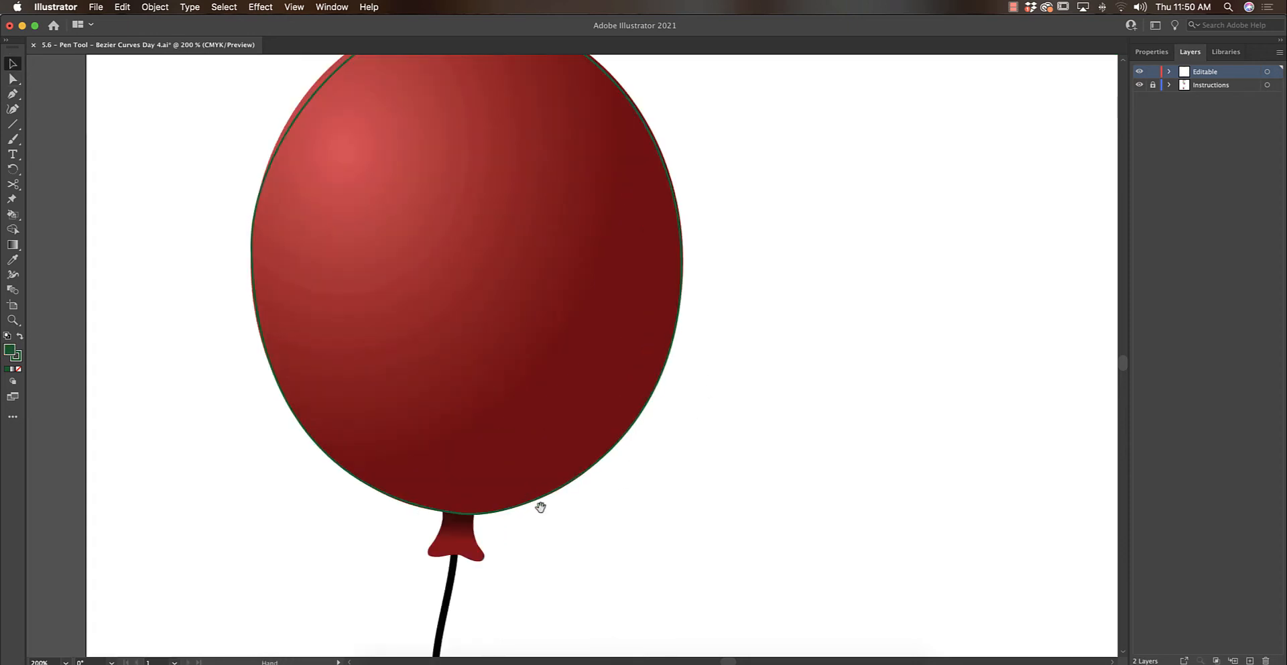
drag(538, 506, 600, 392)
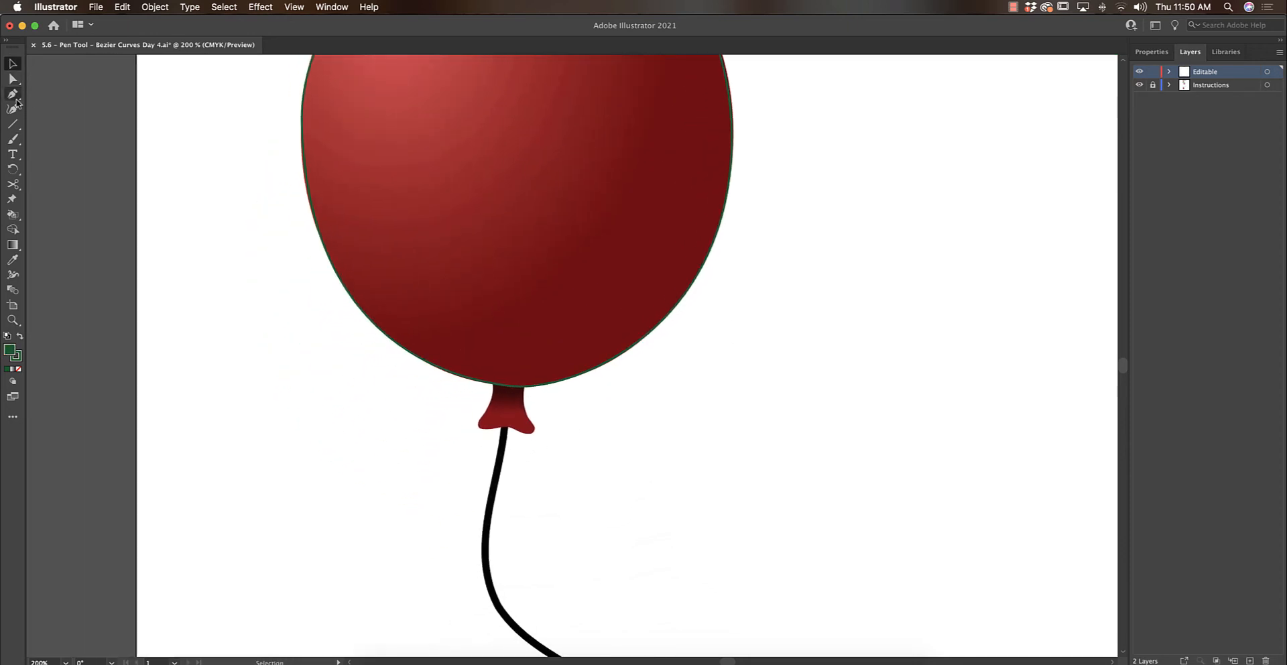
click(12, 94)
click(511, 428)
click(527, 414)
scroll(525, 413, up, 5)
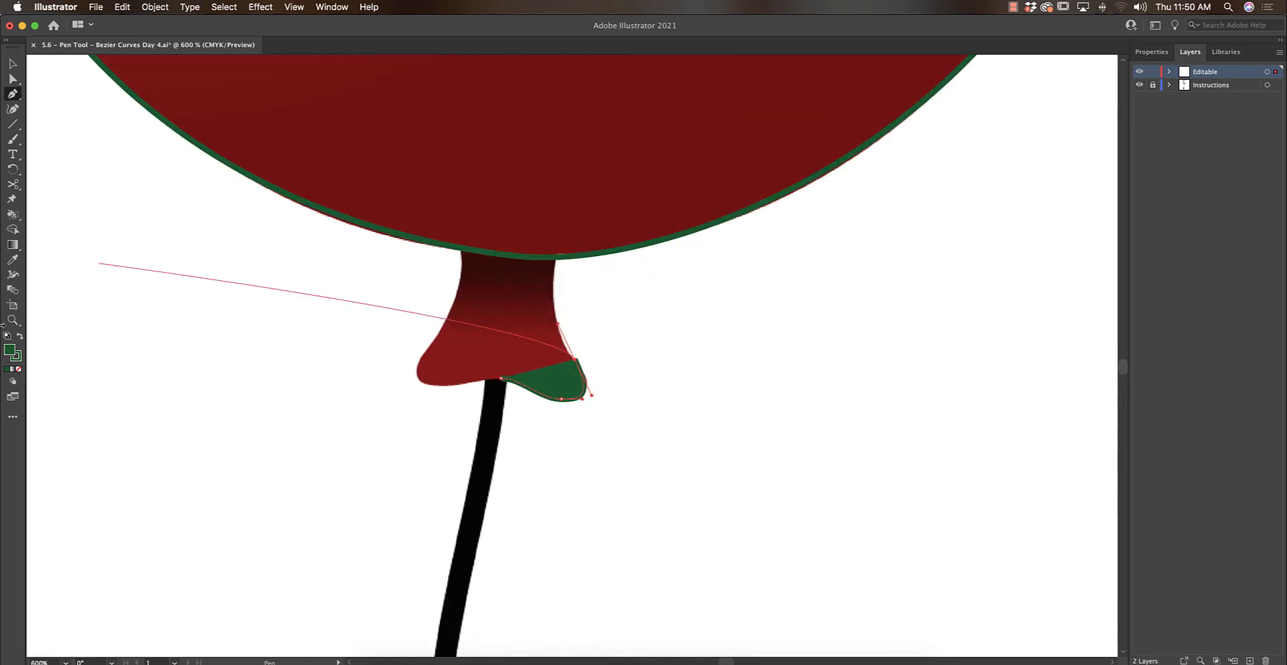
click(19, 369)
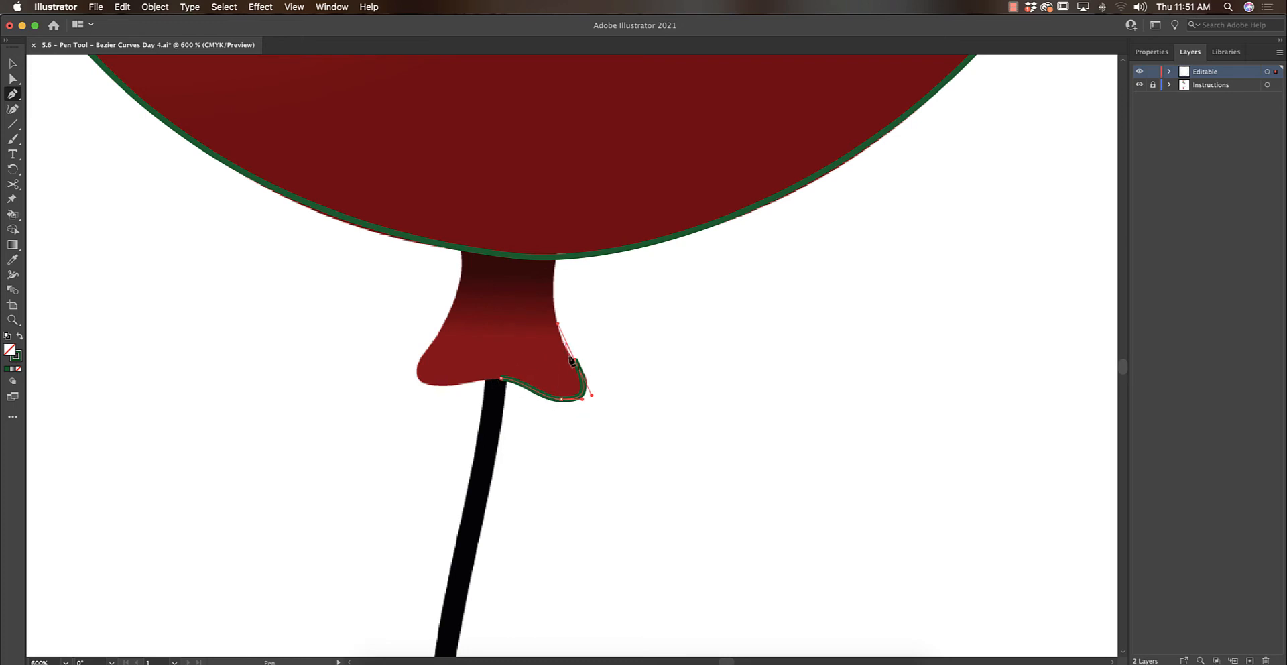
- Complete the knot outline up its right side, across the top, around the left lobe and closed at the bottom notch
drag(556, 258, 558, 175)
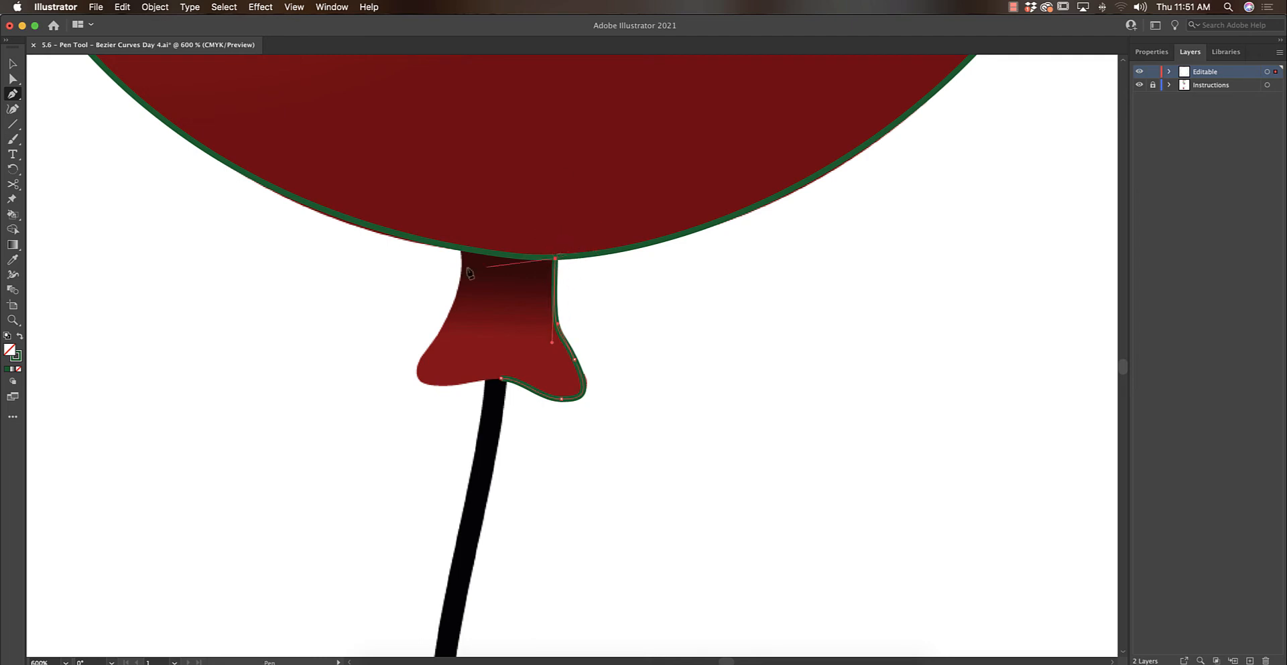
drag(462, 248, 432, 234)
click(462, 248)
drag(437, 331, 451, 391)
drag(501, 379, 526, 380)
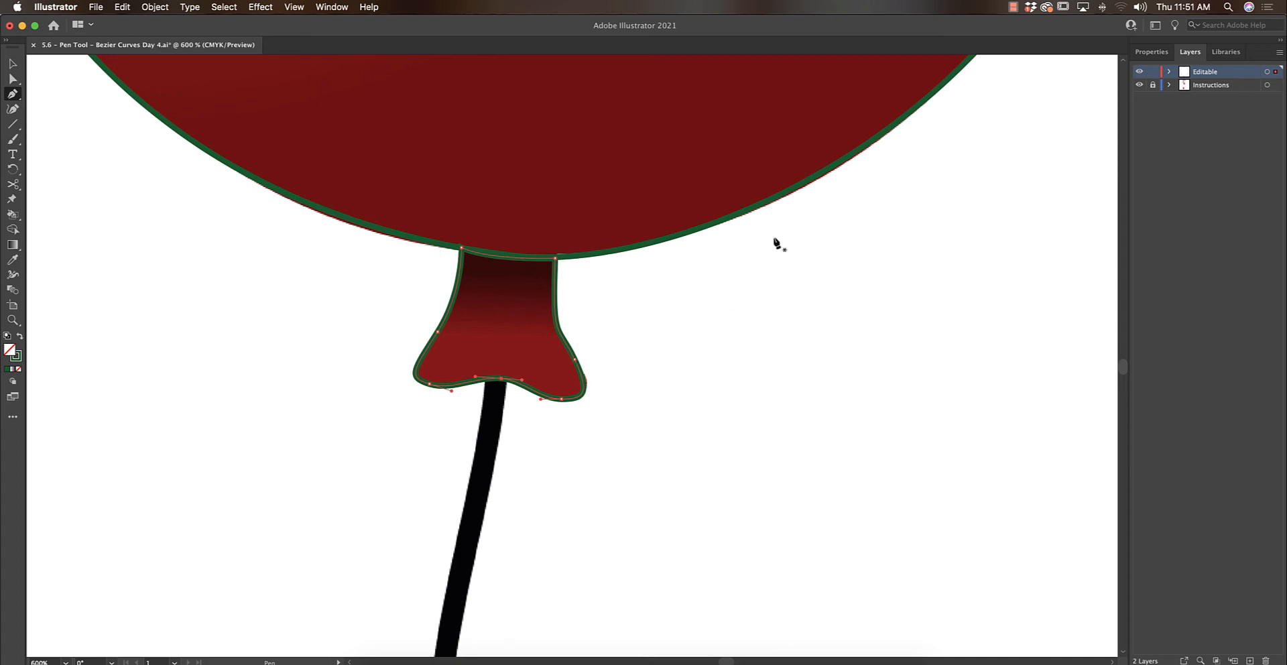
- Adjust the anchor point and handles on the knot outline's right lobe to fit the artwork, then deselect it
click(13, 78)
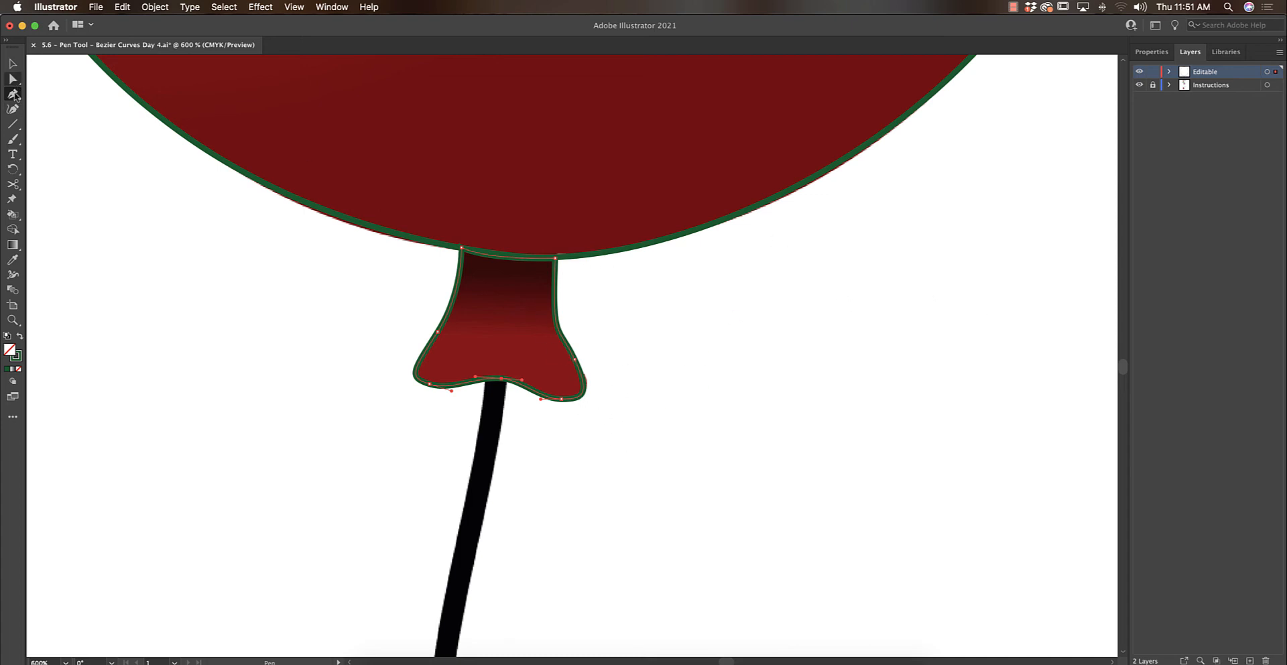
click(576, 367)
drag(576, 368, 556, 332)
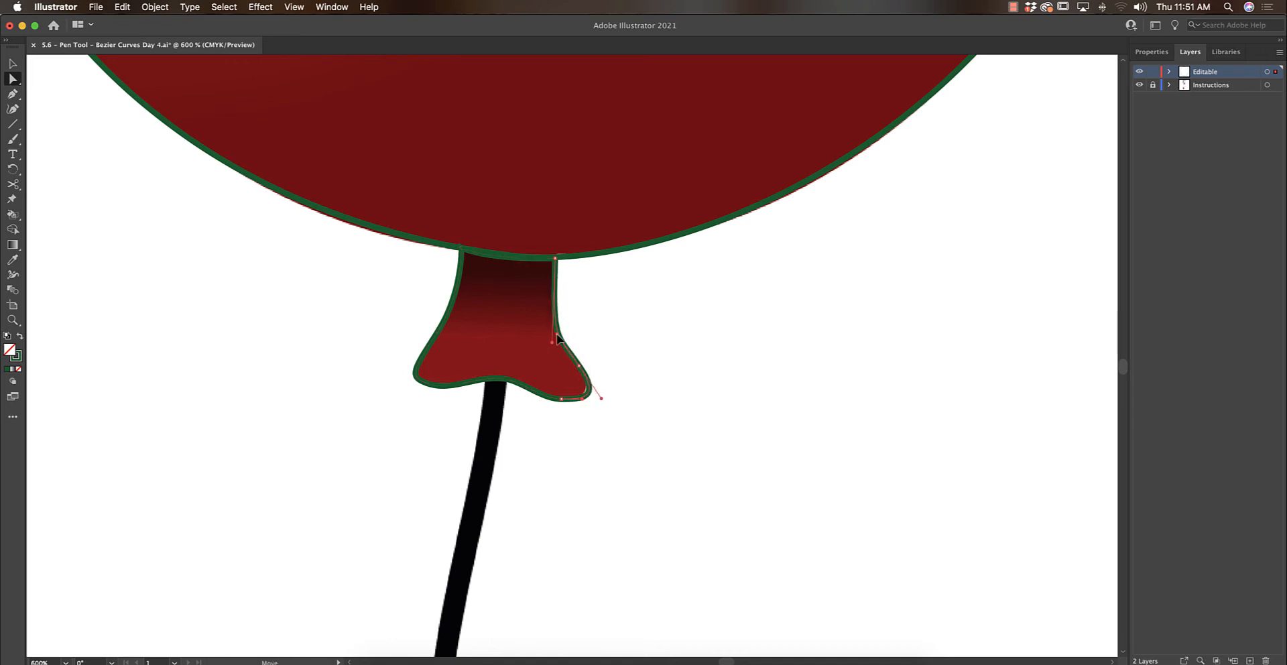
drag(583, 402, 572, 407)
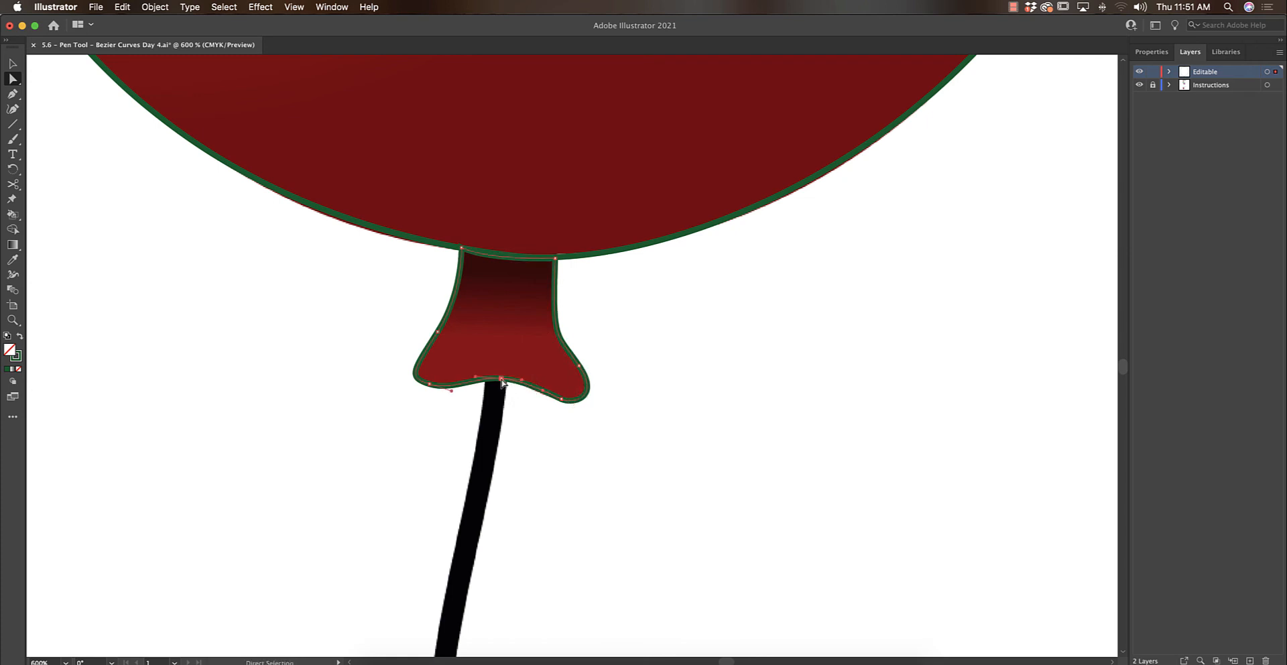
click(556, 441)
- Trace the balloon's wavy string as an open curved path from its lower end up to the knot
key(super+minus)
key(super+minus)
drag(647, 535, 681, 172)
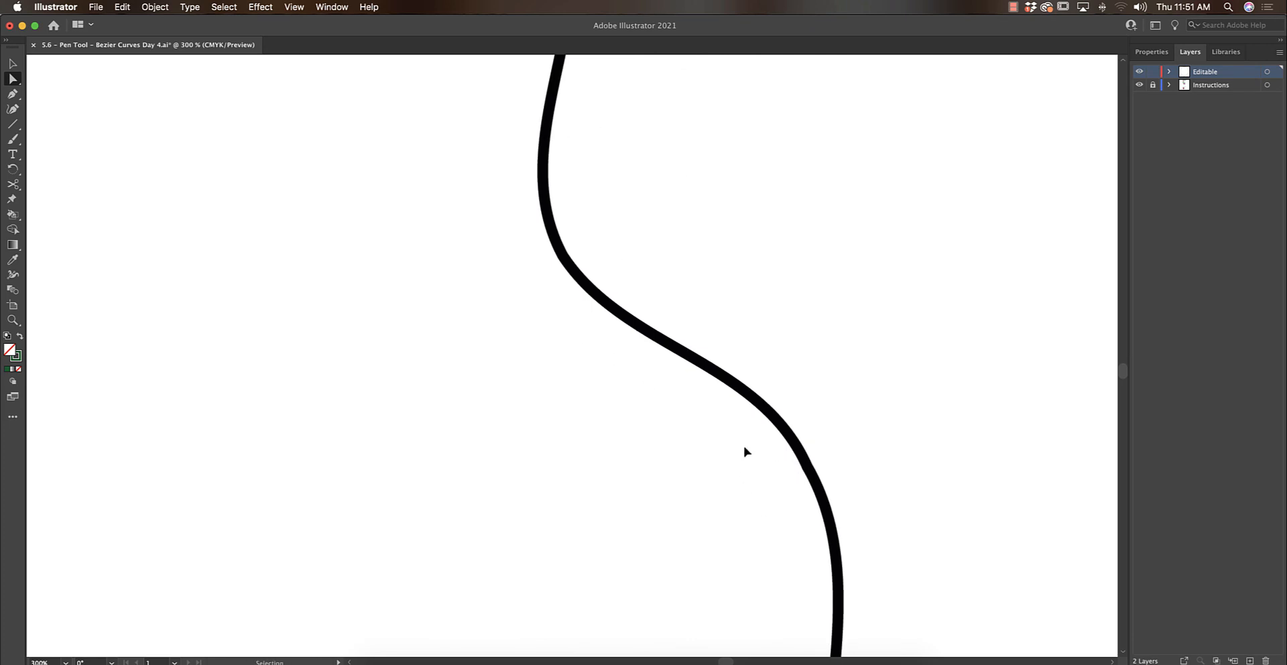
key(super+minus)
key(super+minus)
drag(760, 282, 664, 236)
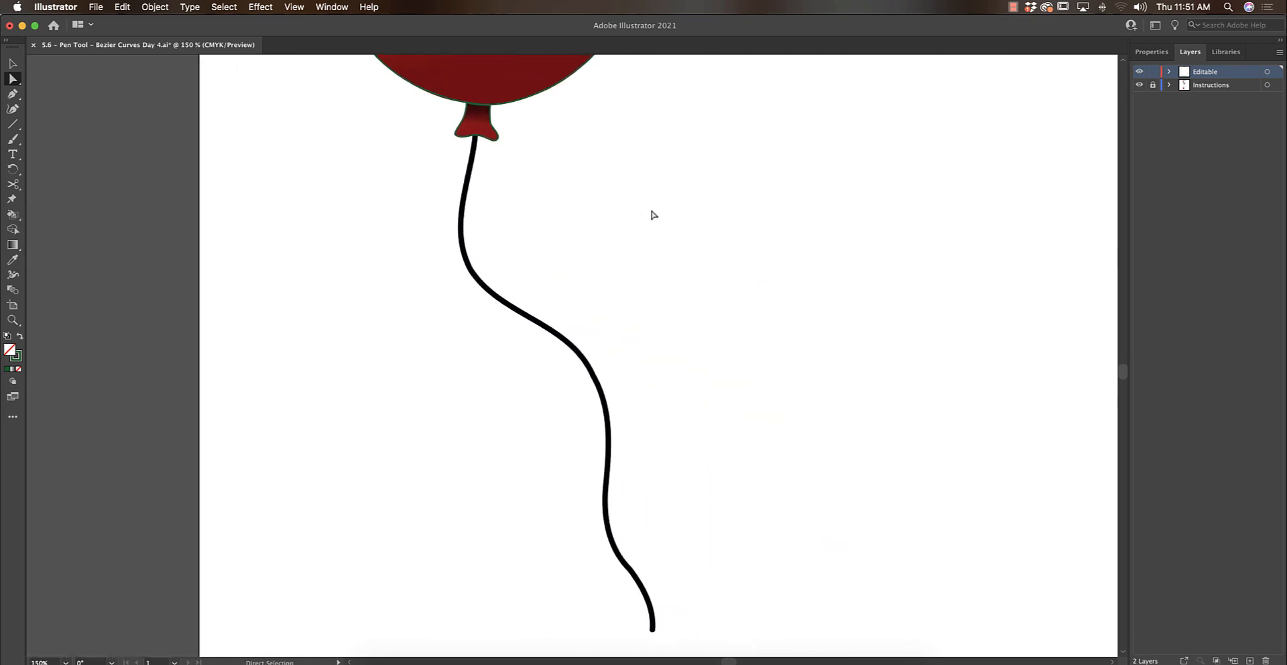
key(p)
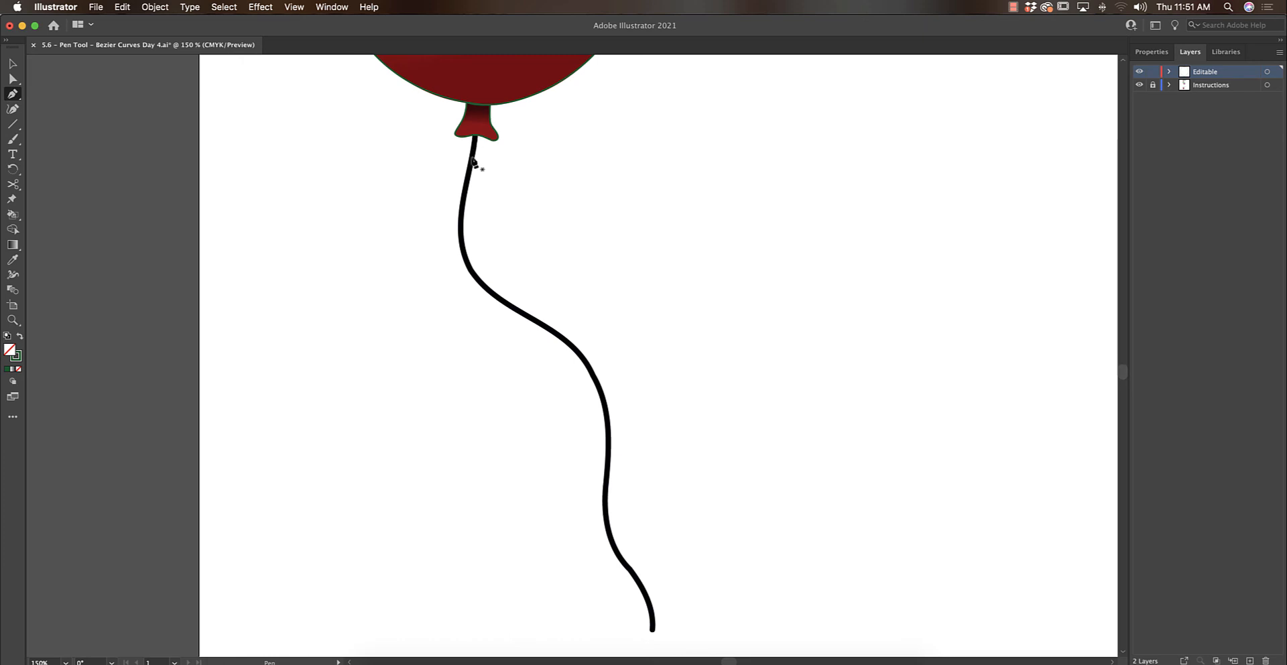
click(652, 632)
drag(630, 569, 602, 530)
drag(609, 461, 611, 402)
drag(578, 349, 485, 293)
drag(460, 222, 479, 111)
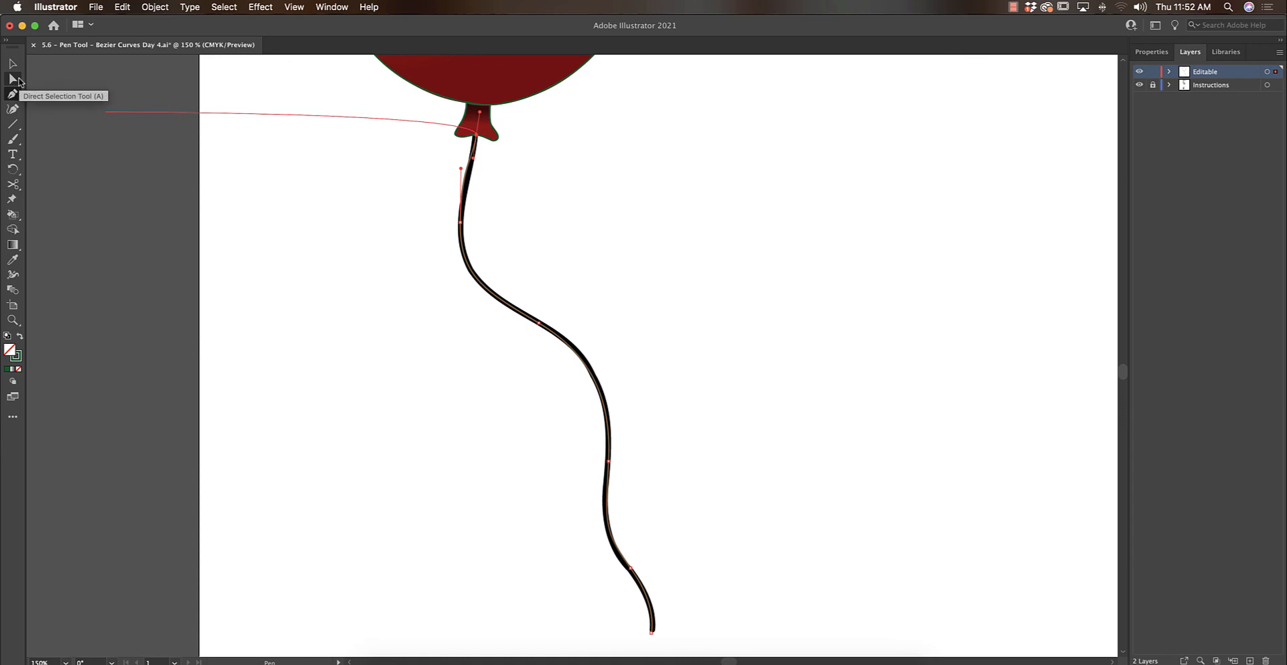
click(13, 79)
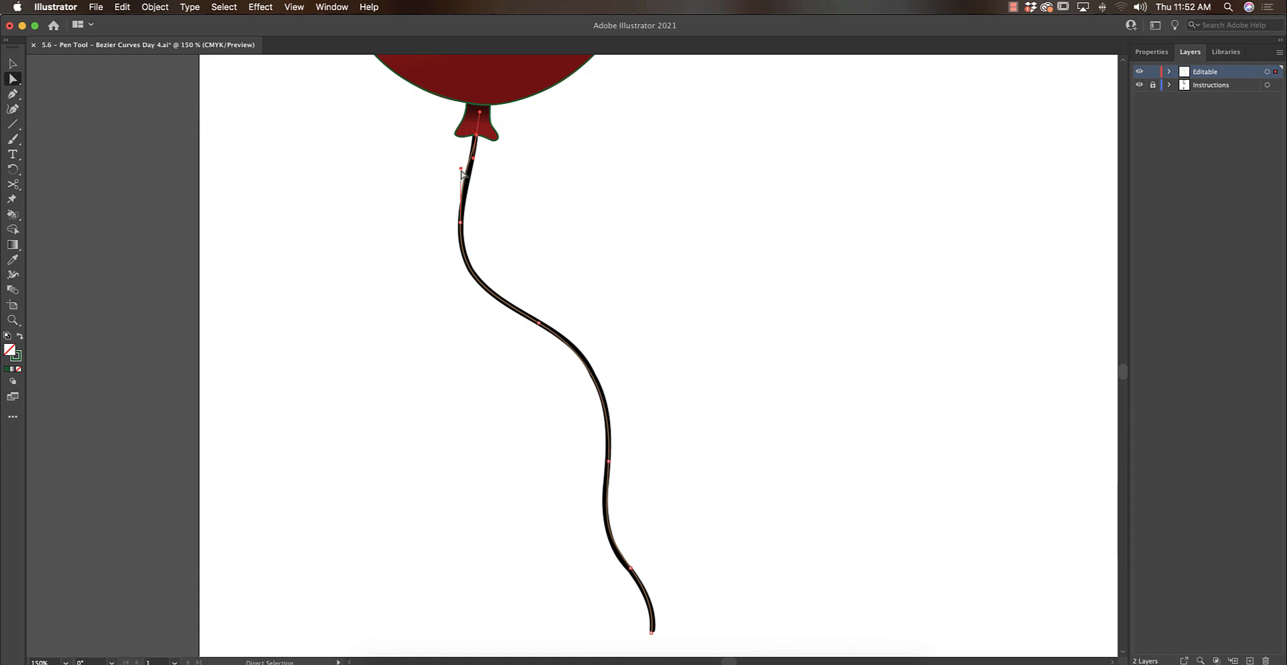
- Select the traced balloon, knot and string together and move them into the blank area right of the red balloon
key(super+minus)
key(super+minus)
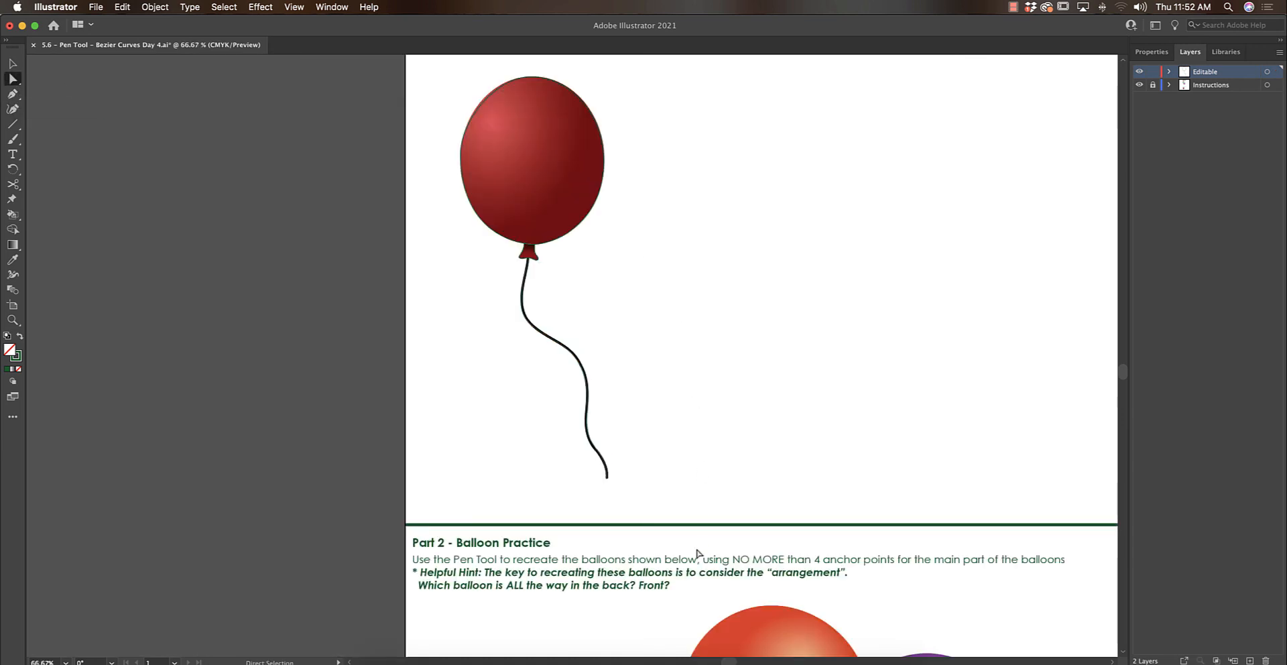
drag(683, 492, 424, 85)
key(v)
drag(574, 196, 813, 220)
click(960, 414)
drag(960, 415, 891, 365)
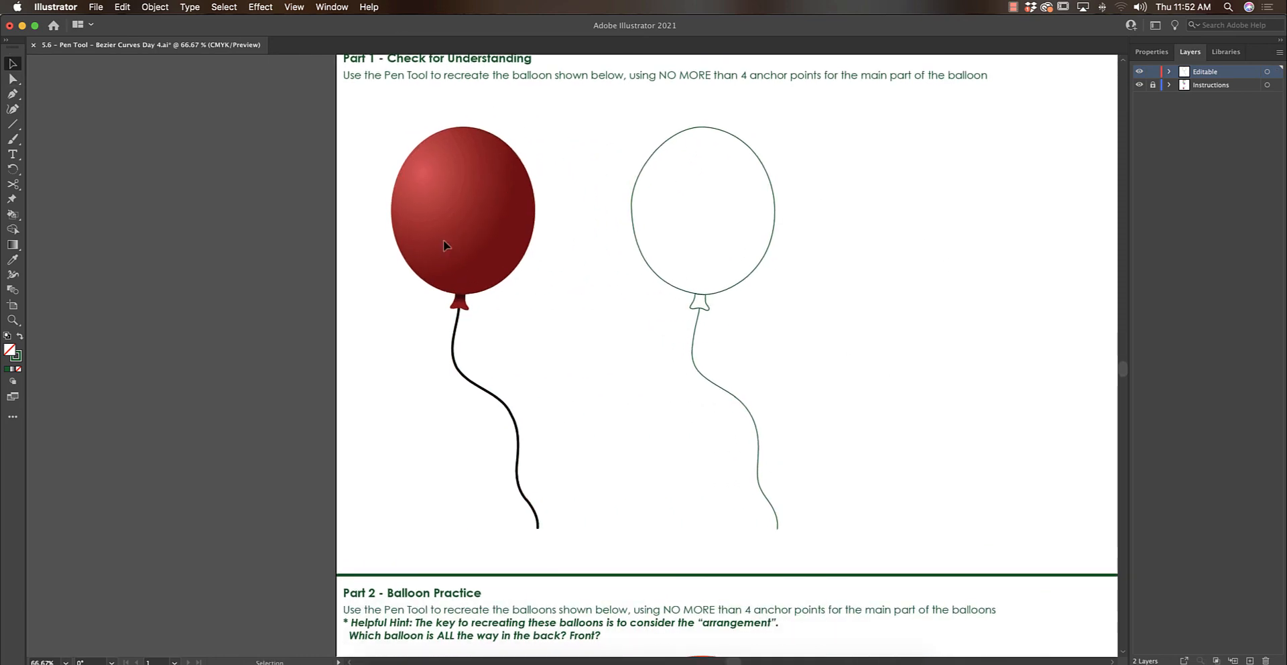
- Examine the Part 2 balloon cluster with its arrangement hint and the Extension hot air balloon exercise
scroll(443, 240, down, 10)
scroll(443, 239, right, 4)
drag(773, 477, 736, 273)
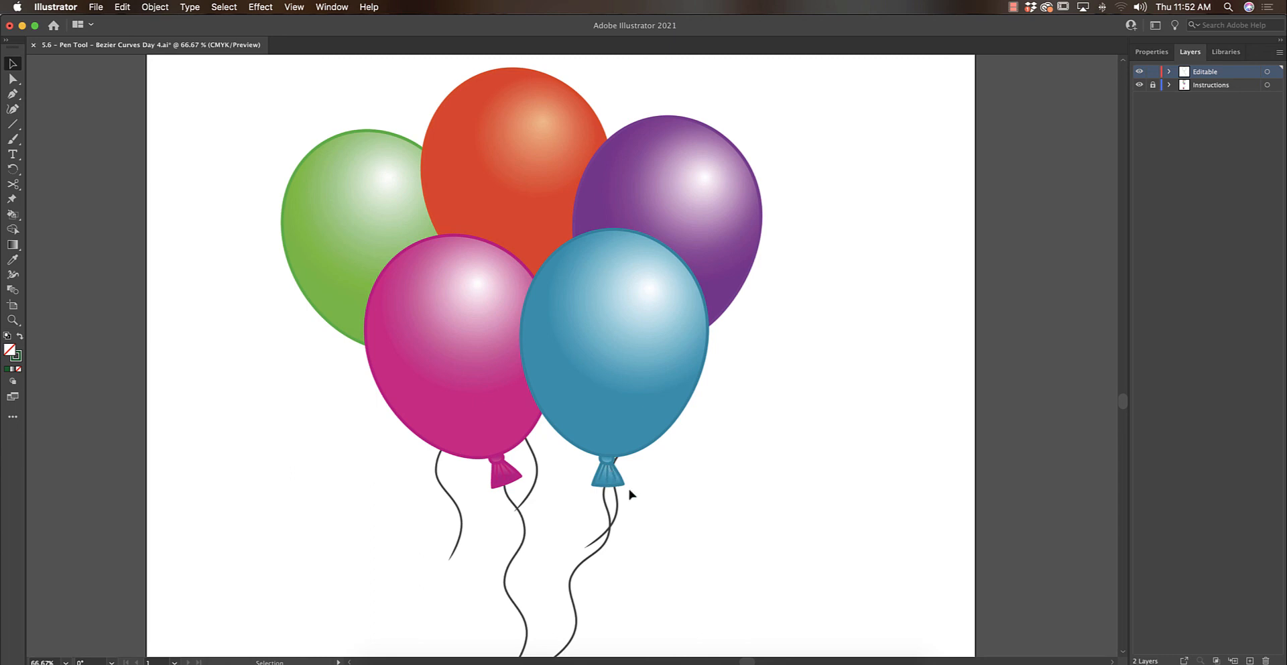
scroll(705, 271, up, 3)
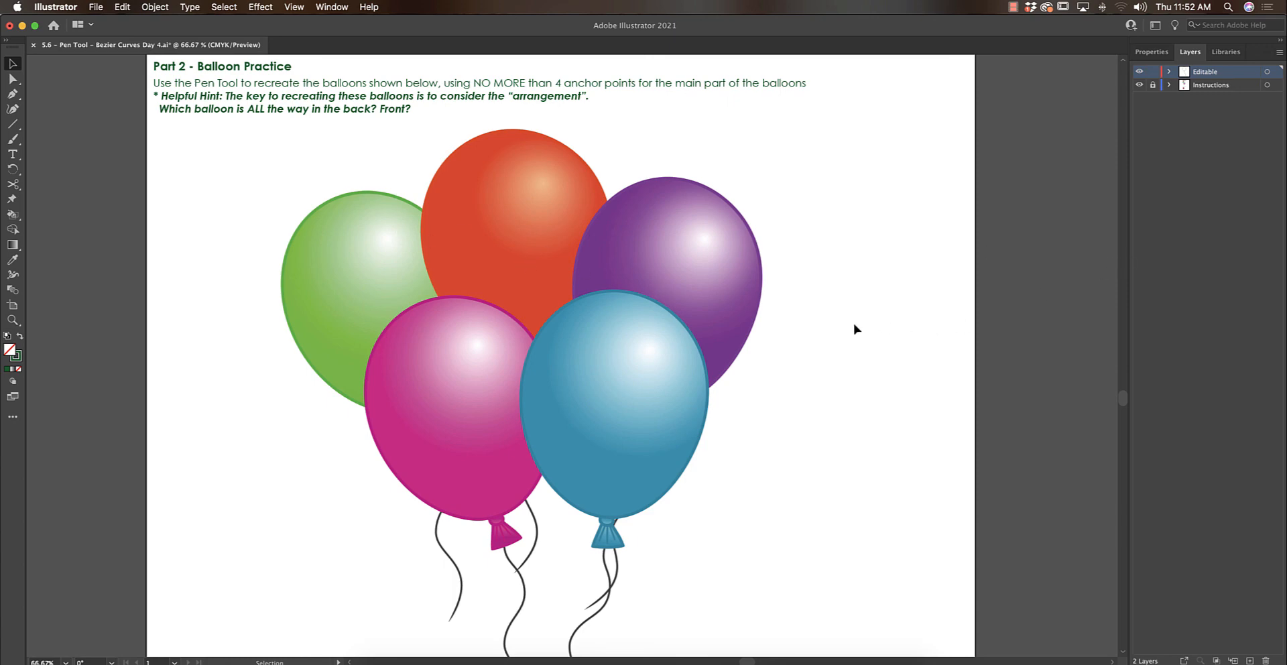
scroll(854, 324, down, 6)
scroll(866, 347, down, 10)
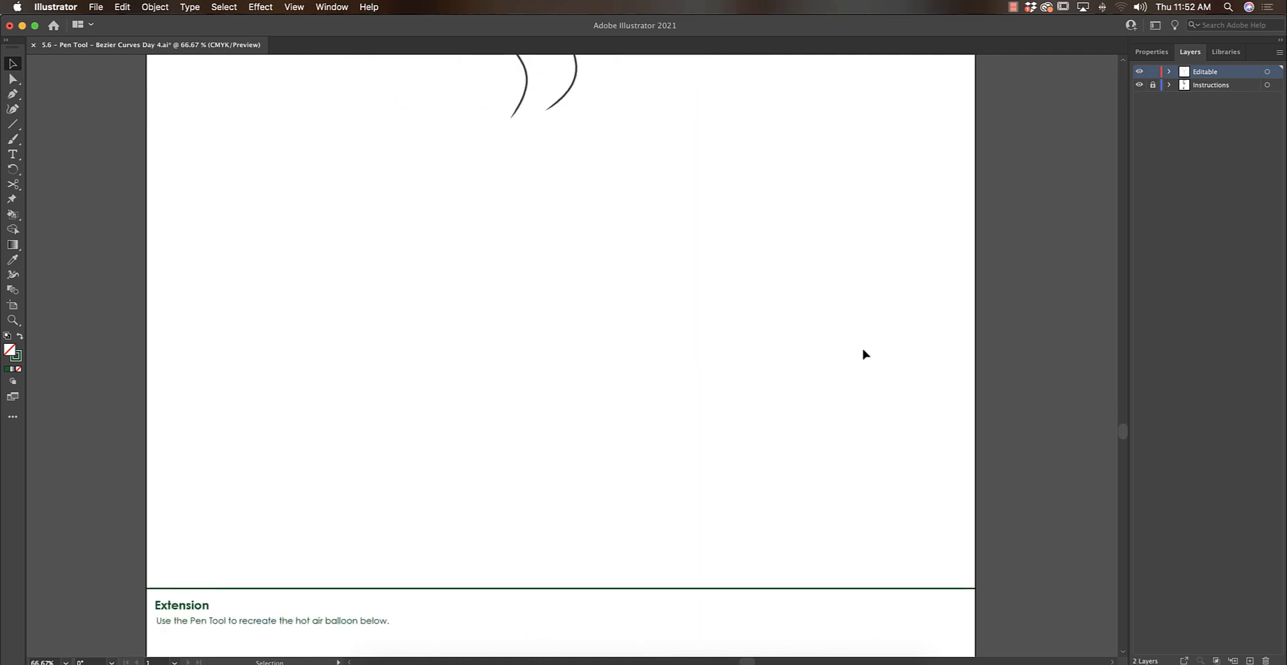
scroll(846, 323, down, 3)
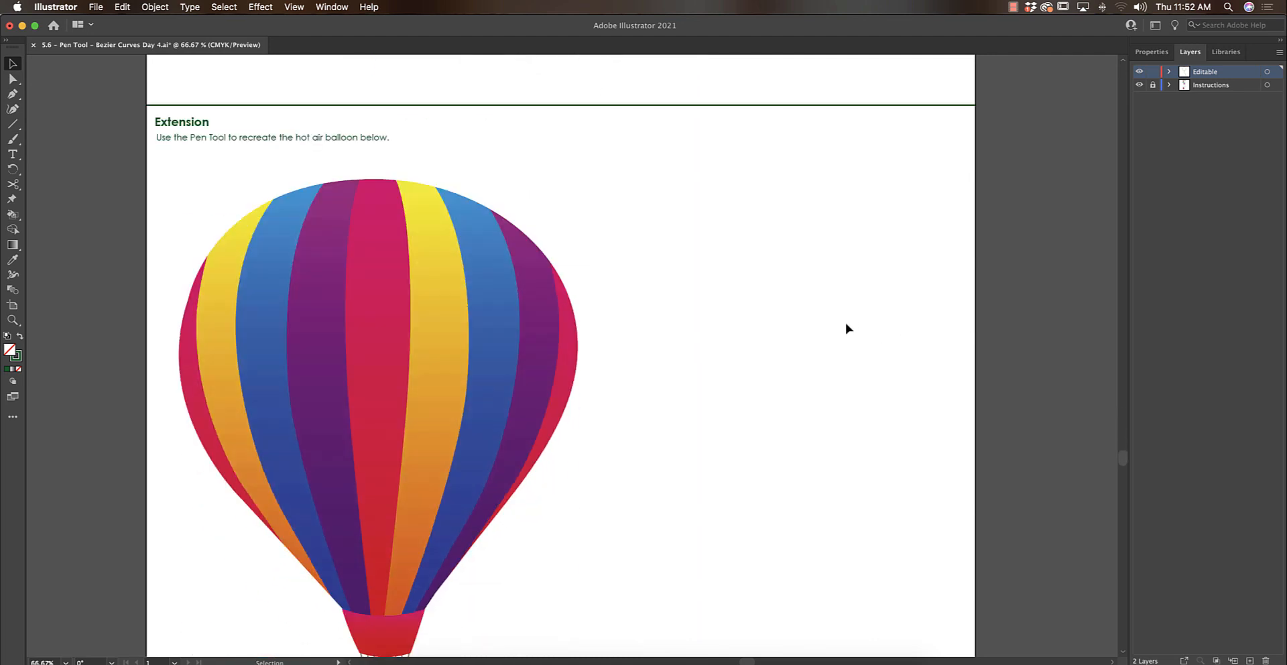